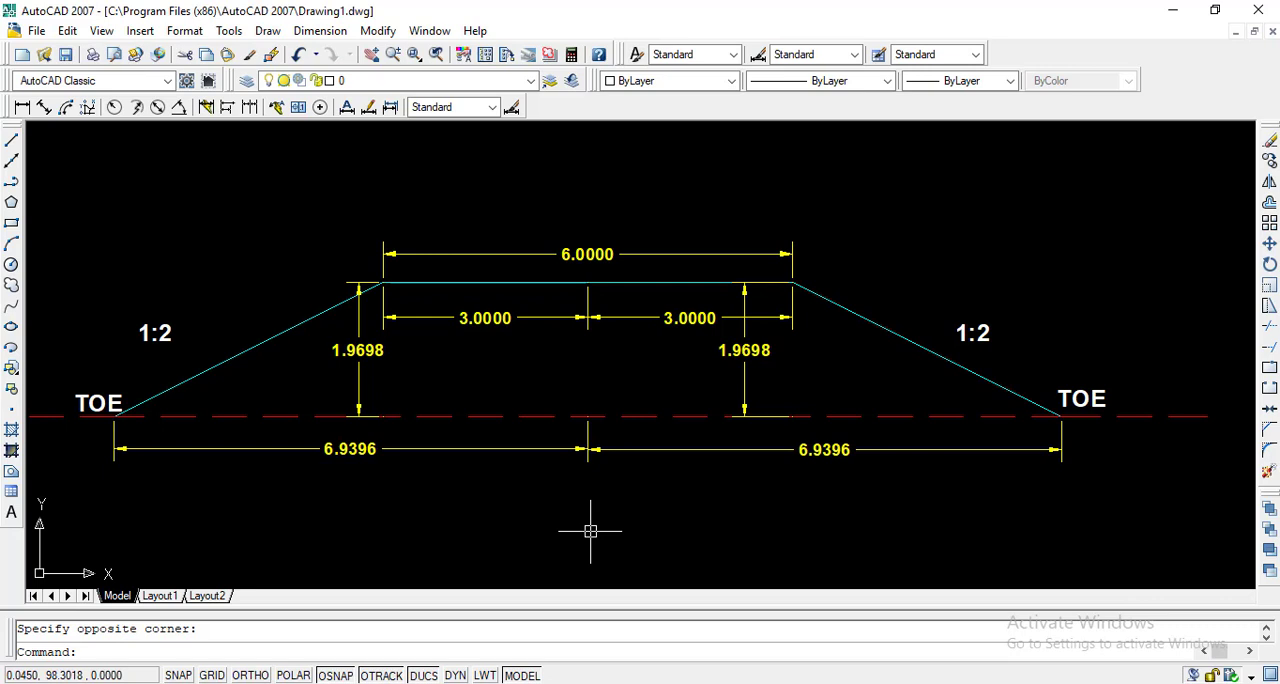
pyautogui.click(388, 288)
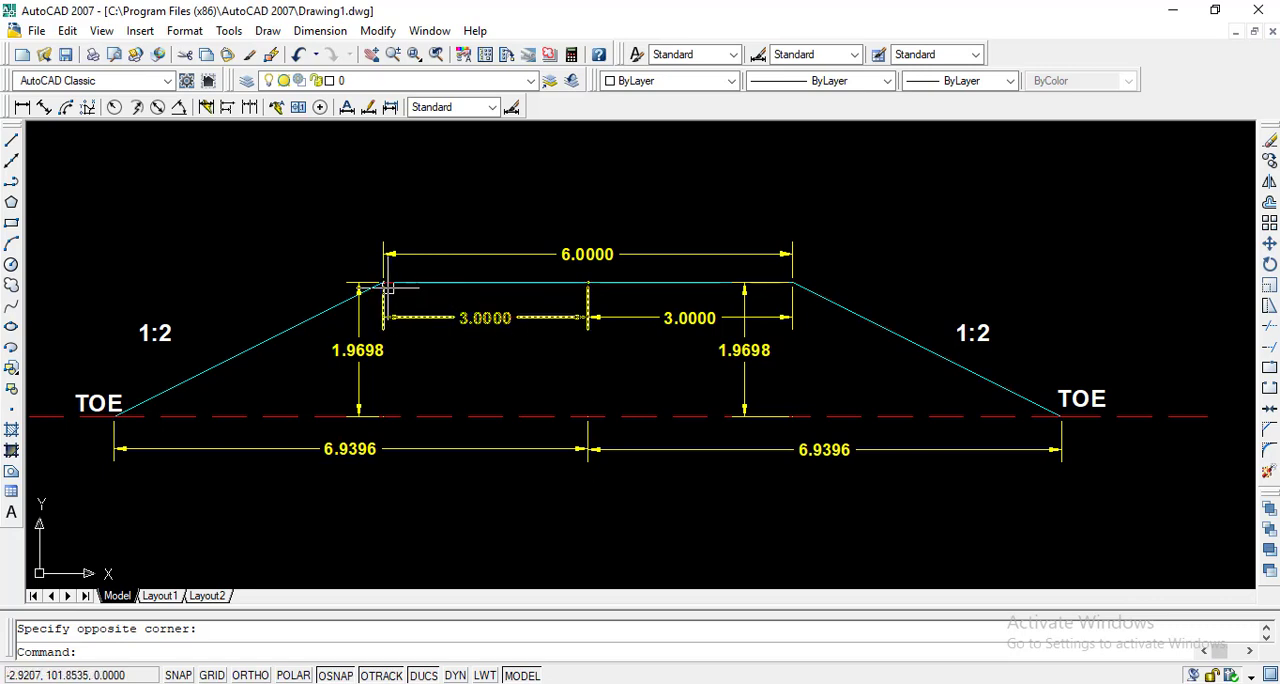
pyautogui.press('Escape')
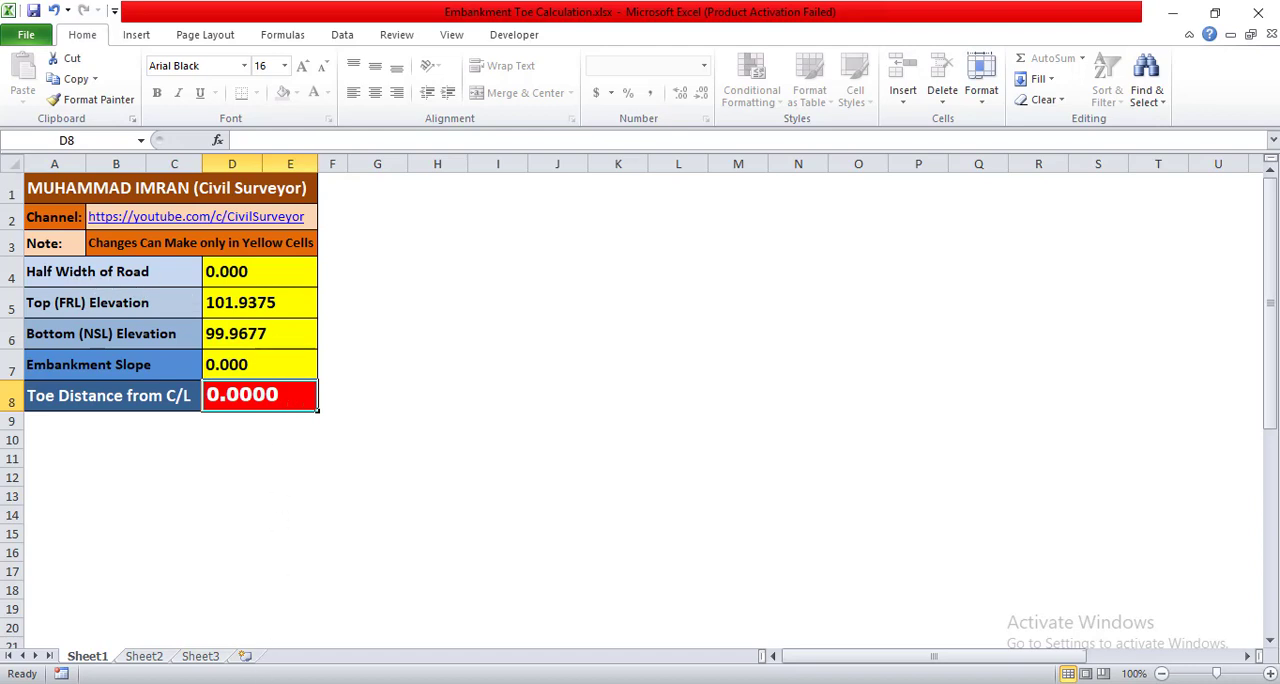
# Step: Check the half road width in the AutoCAD section and set Half Width of Road to 3 in the Excel sheet
pyautogui.click(249, 620)
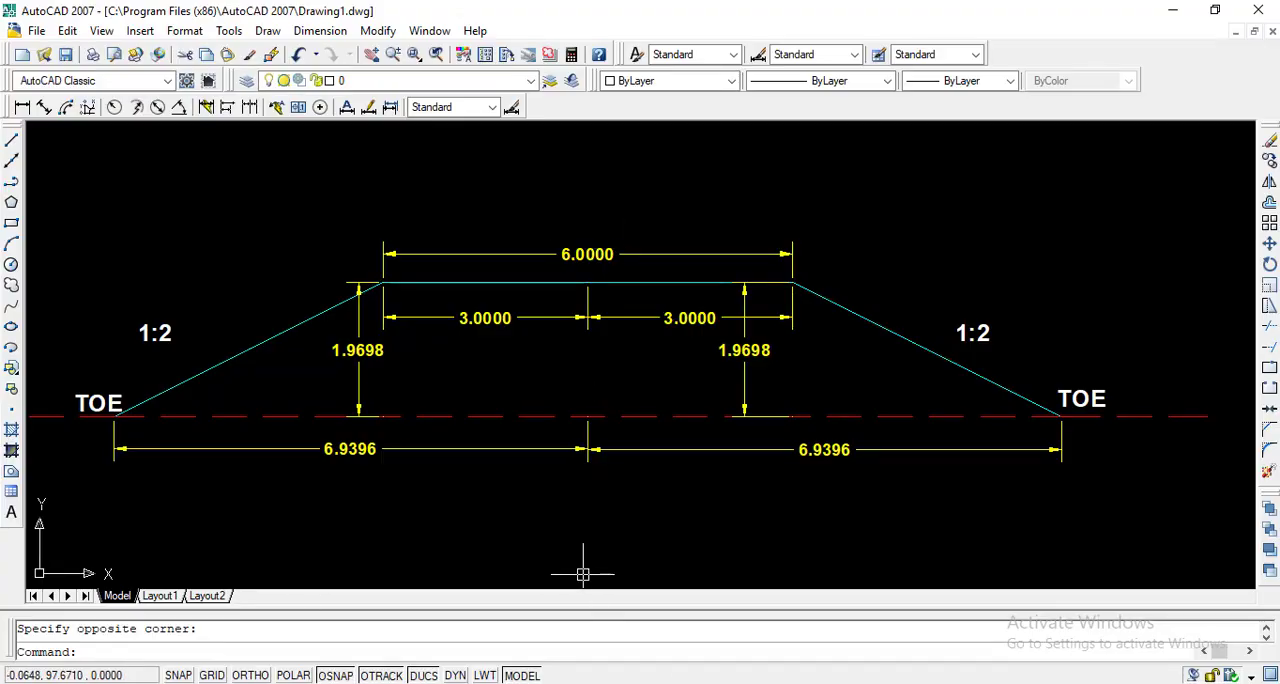
pyautogui.hotkey('alt', 'Tab')
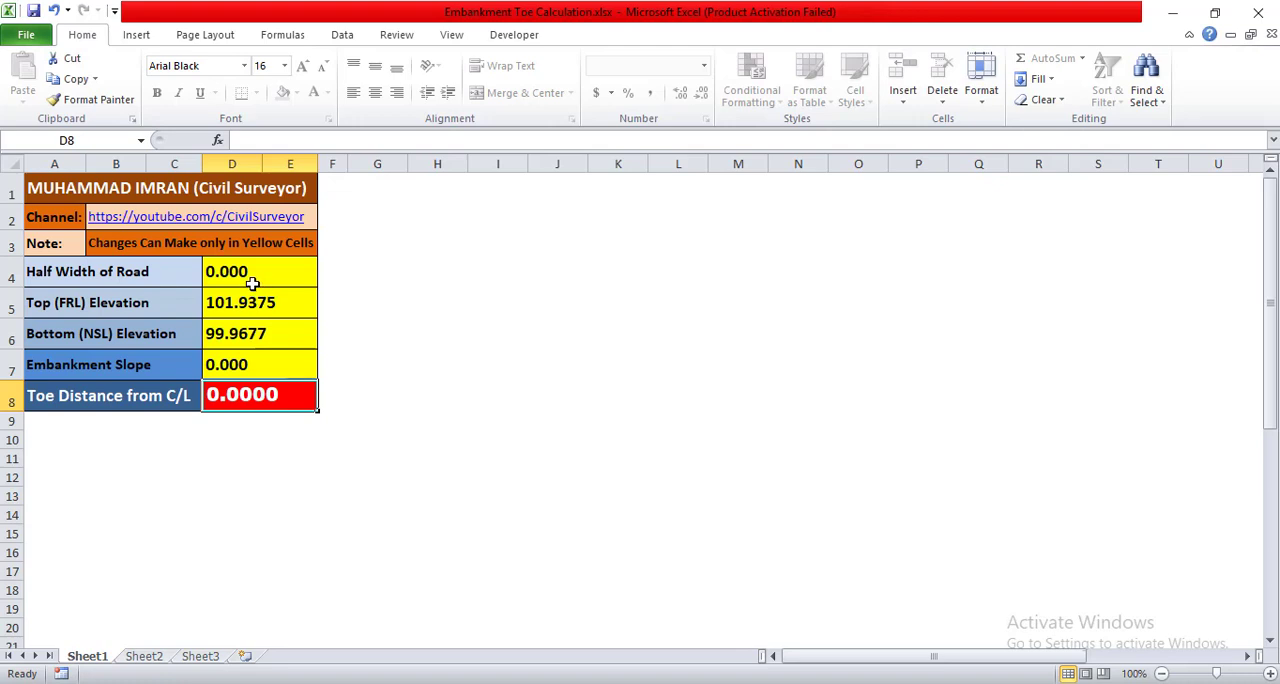
pyautogui.click(249, 278)
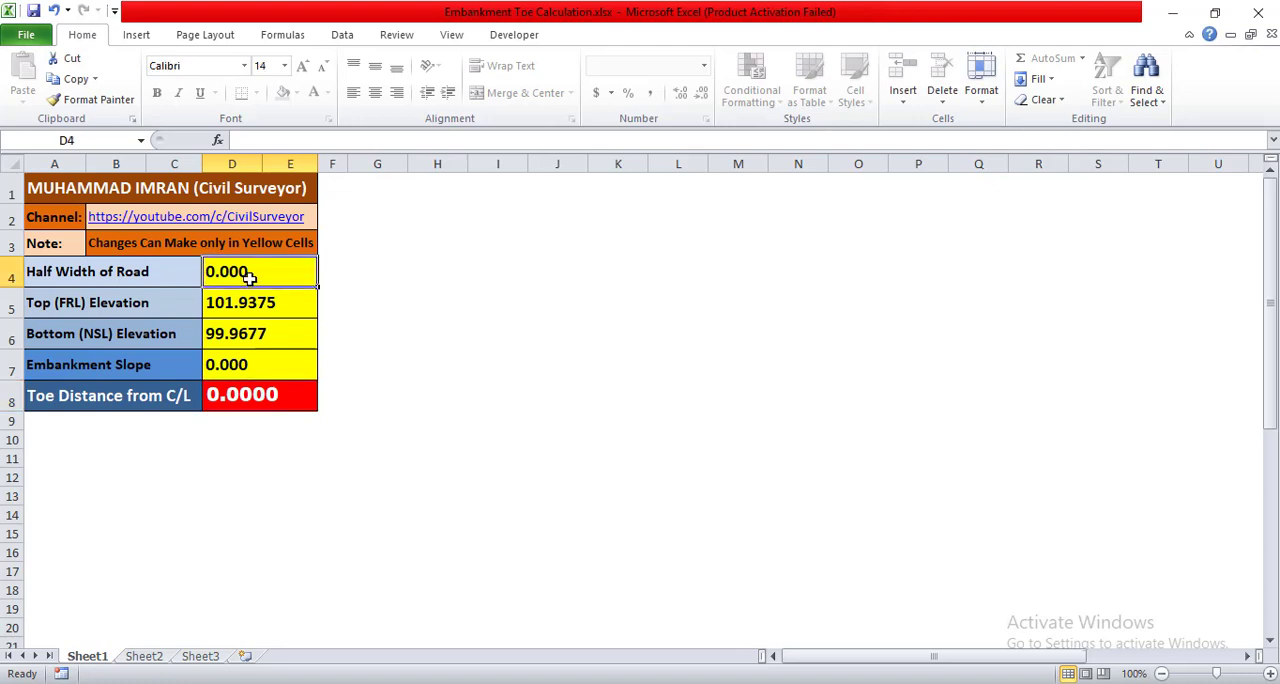
pyautogui.write('3')
pyautogui.press('Return')
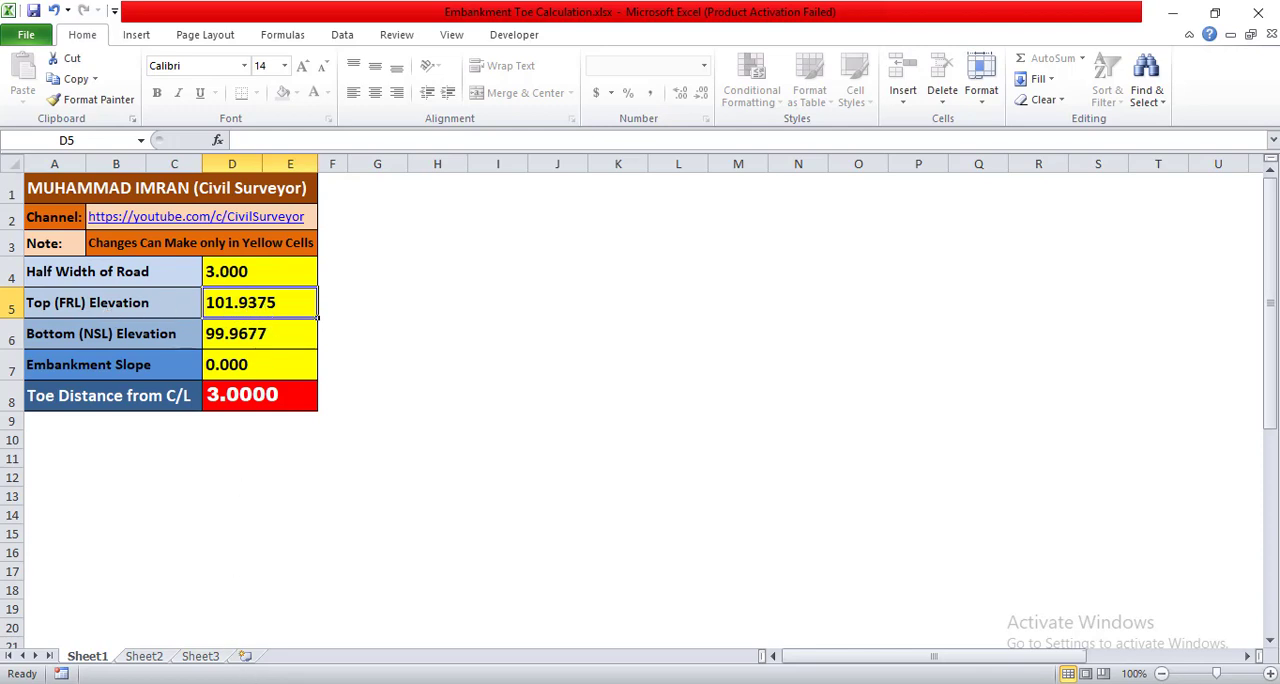
# Step: Check the side slope in the AutoCAD section and set Embankment Slope to 2 in the Excel sheet
pyautogui.click(253, 683)
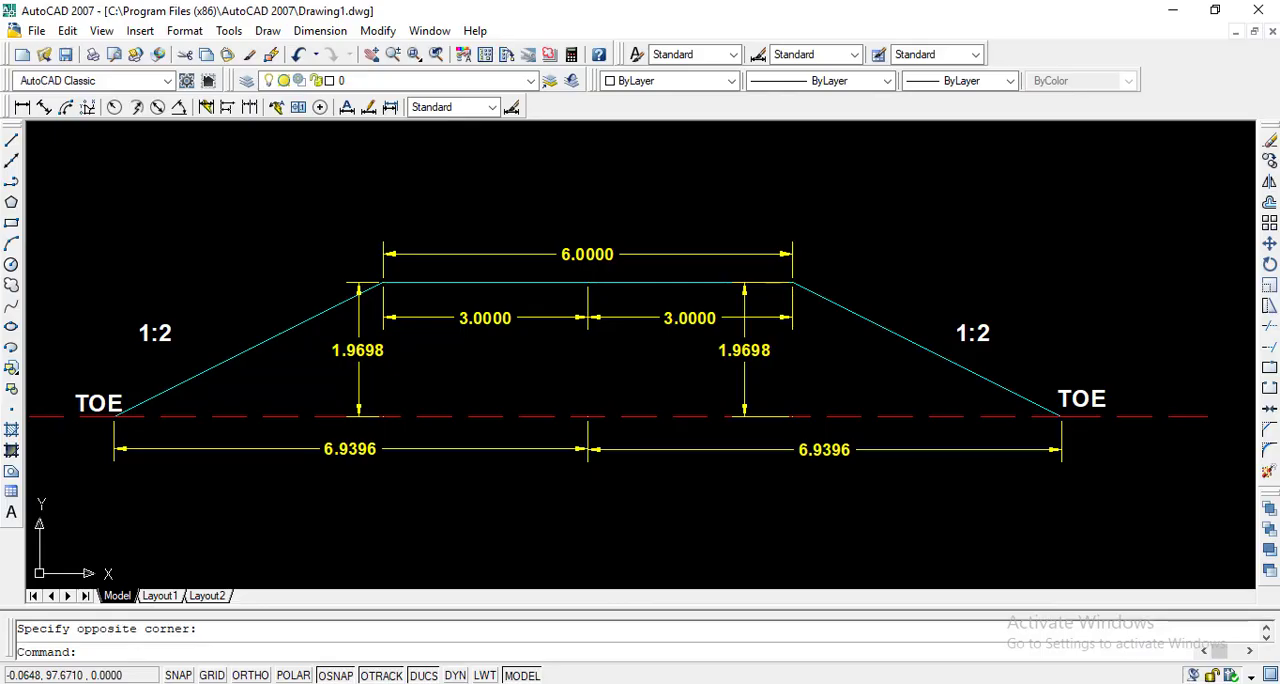
pyautogui.click(822, 290)
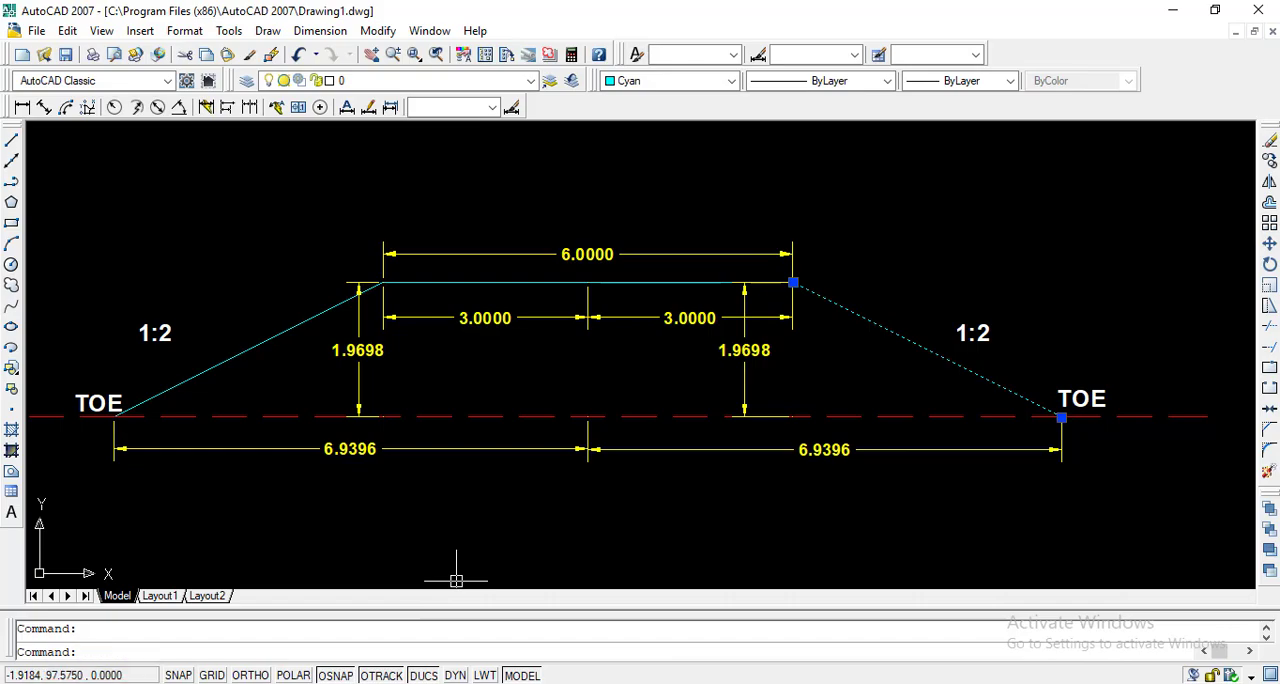
pyautogui.hotkey('alt', 'Tab')
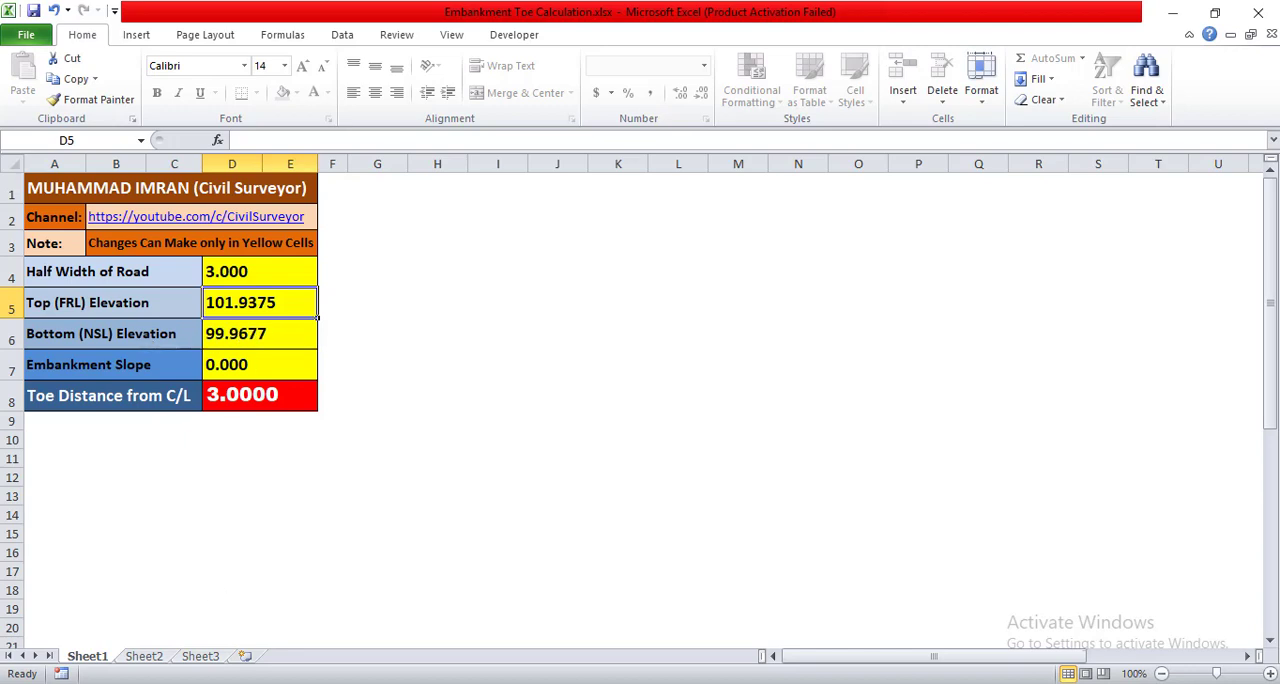
pyautogui.hotkey('alt', 'Tab')
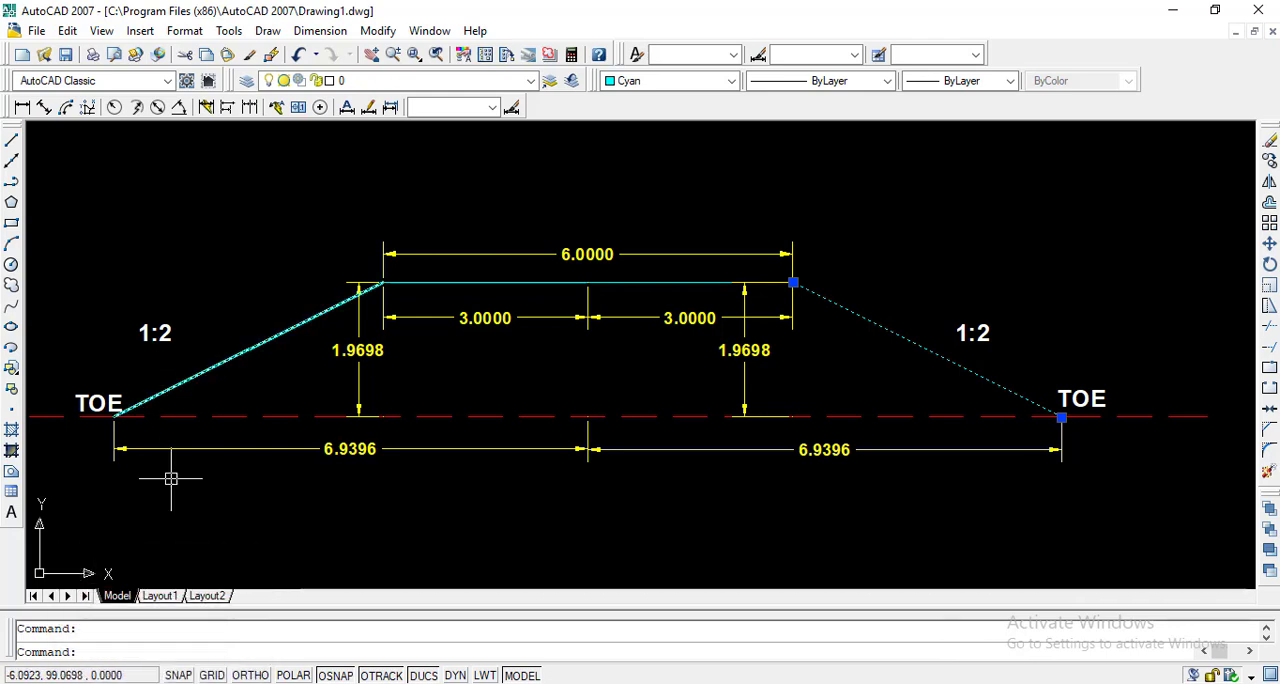
pyautogui.click(168, 660)
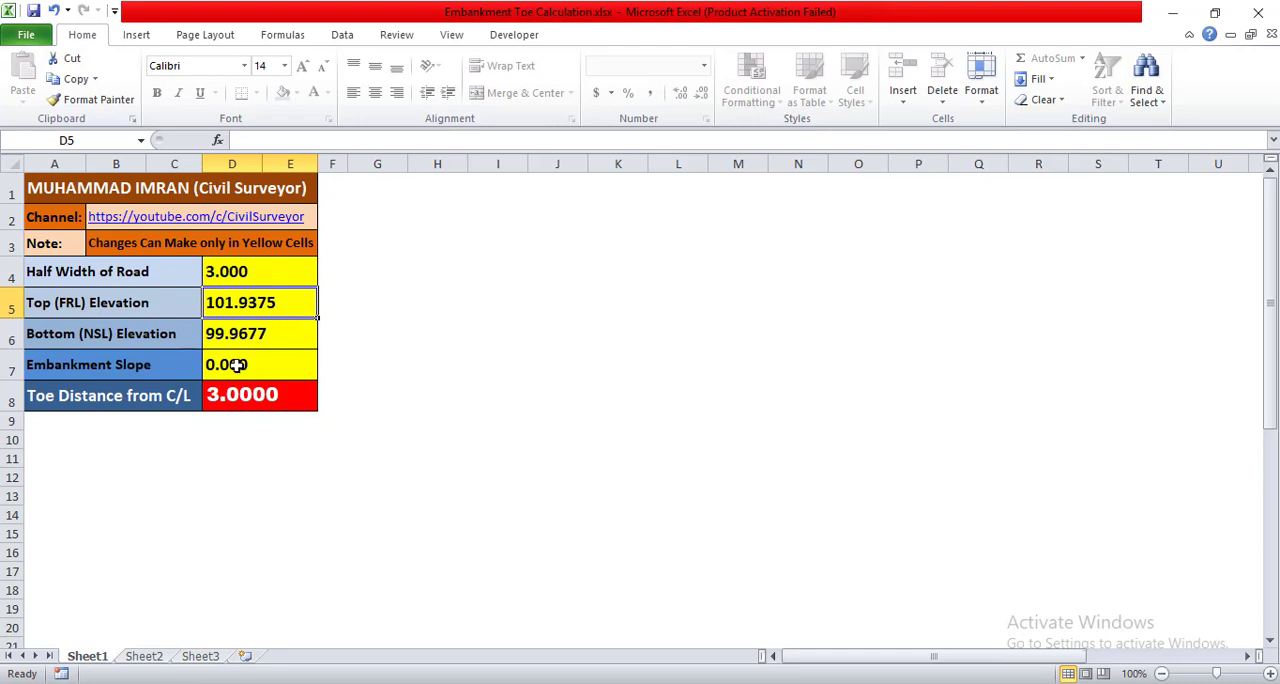
pyautogui.click(236, 366)
pyautogui.write('2')
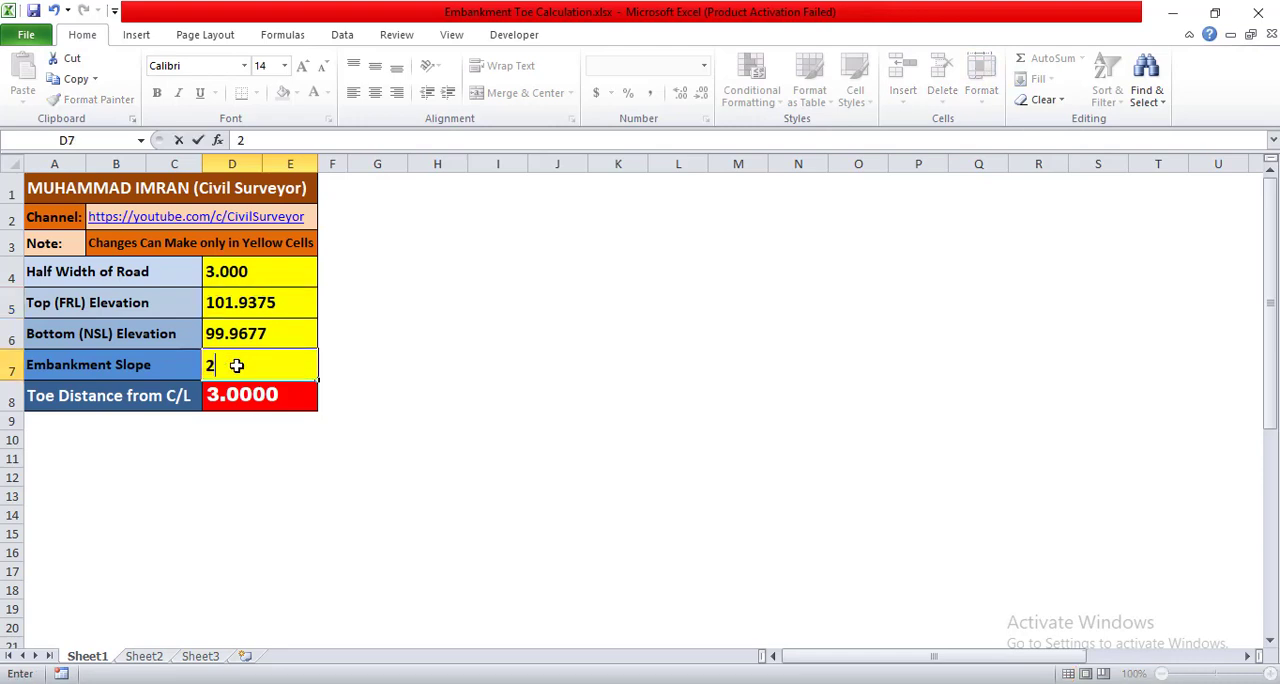
pyautogui.press('Return')
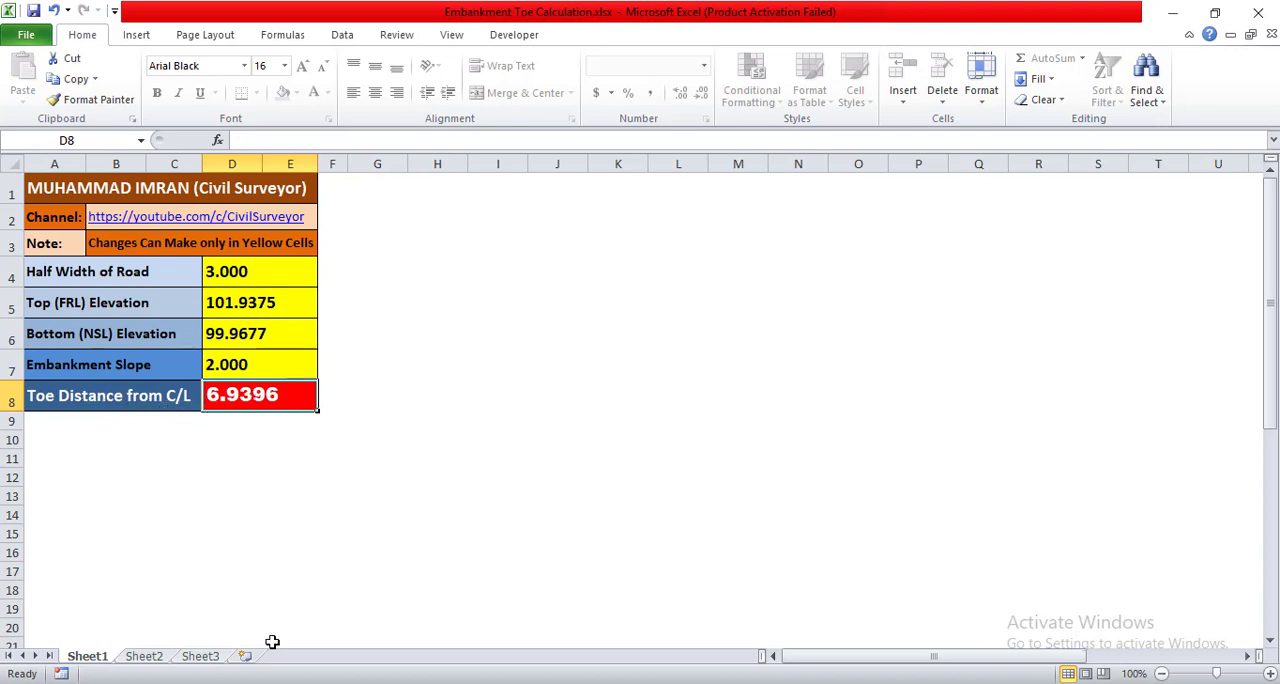
# Step: Switch to the AutoCAD section, clear the selection, and multiply the embankment height 1.9698 by the slope 2 in Calculator
pyautogui.click(255, 683)
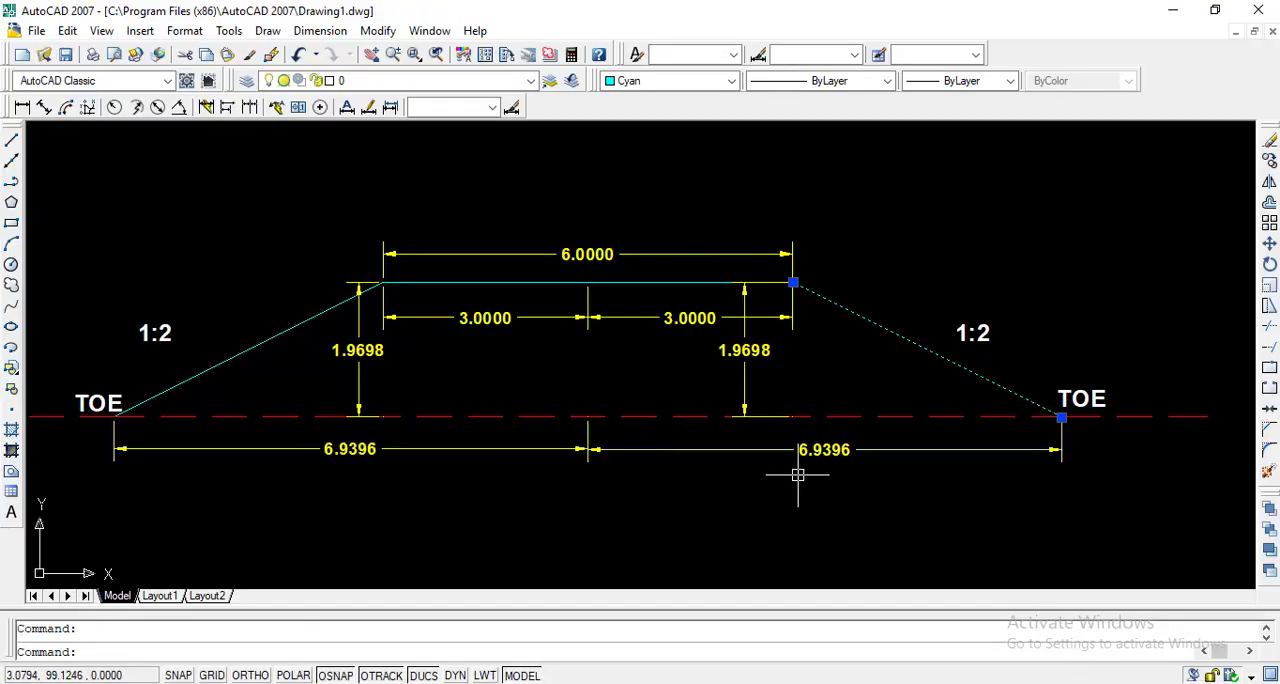
pyautogui.press('Escape')
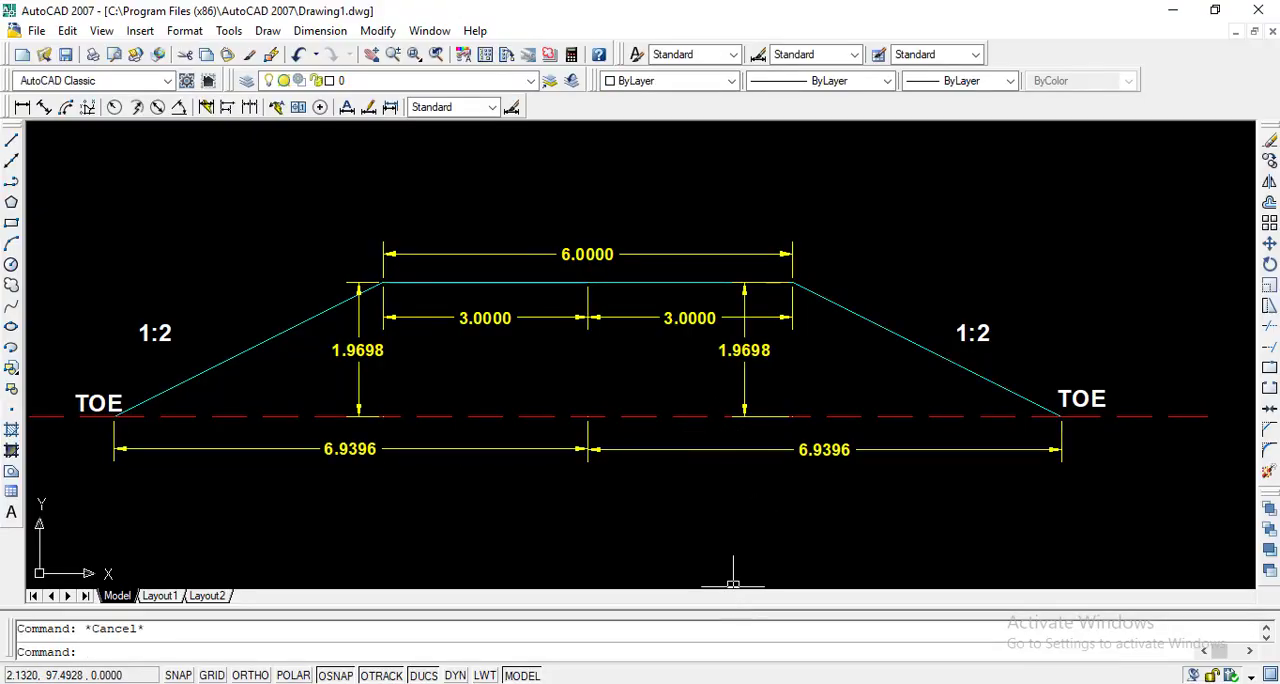
pyautogui.click(714, 680)
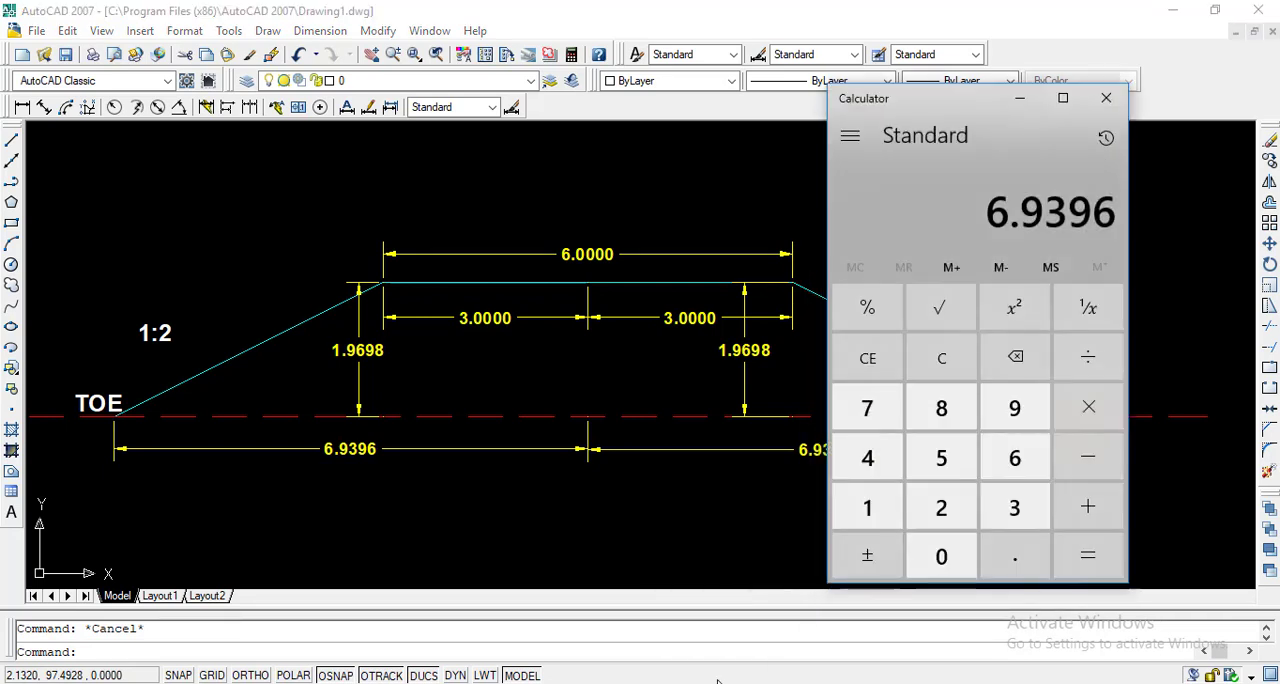
pyautogui.click(938, 356)
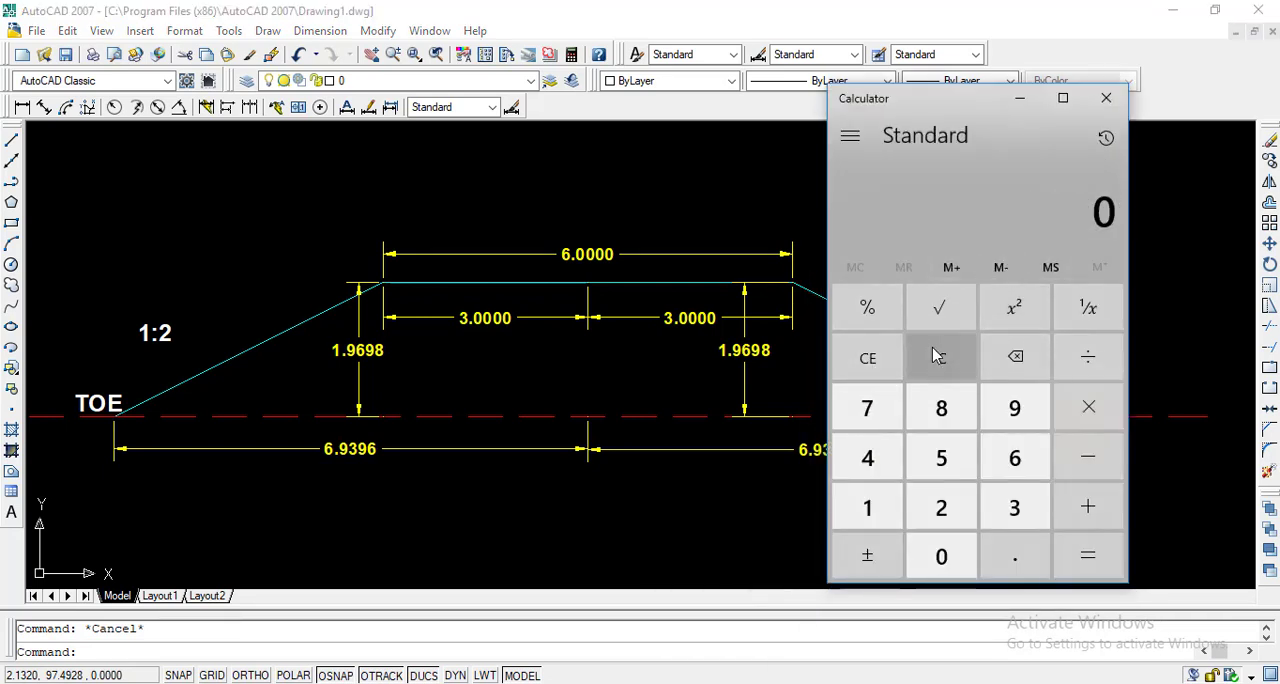
pyautogui.click(882, 506)
pyautogui.click(998, 553)
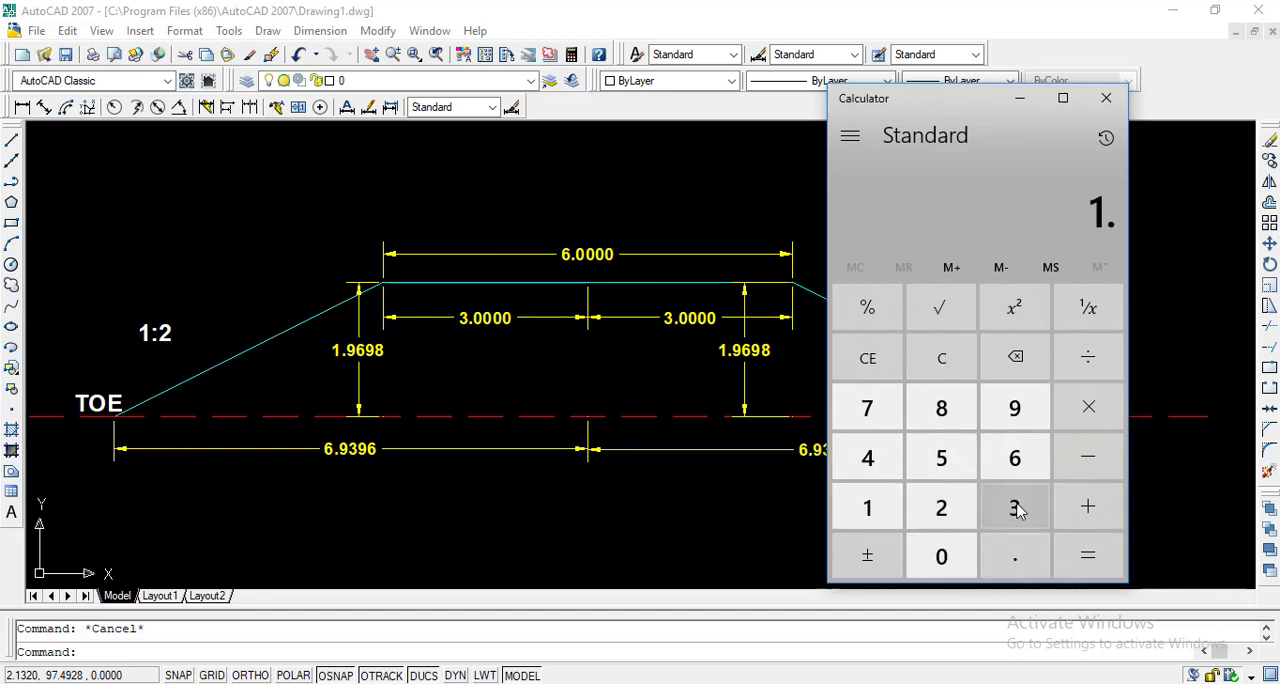
pyautogui.click(1013, 414)
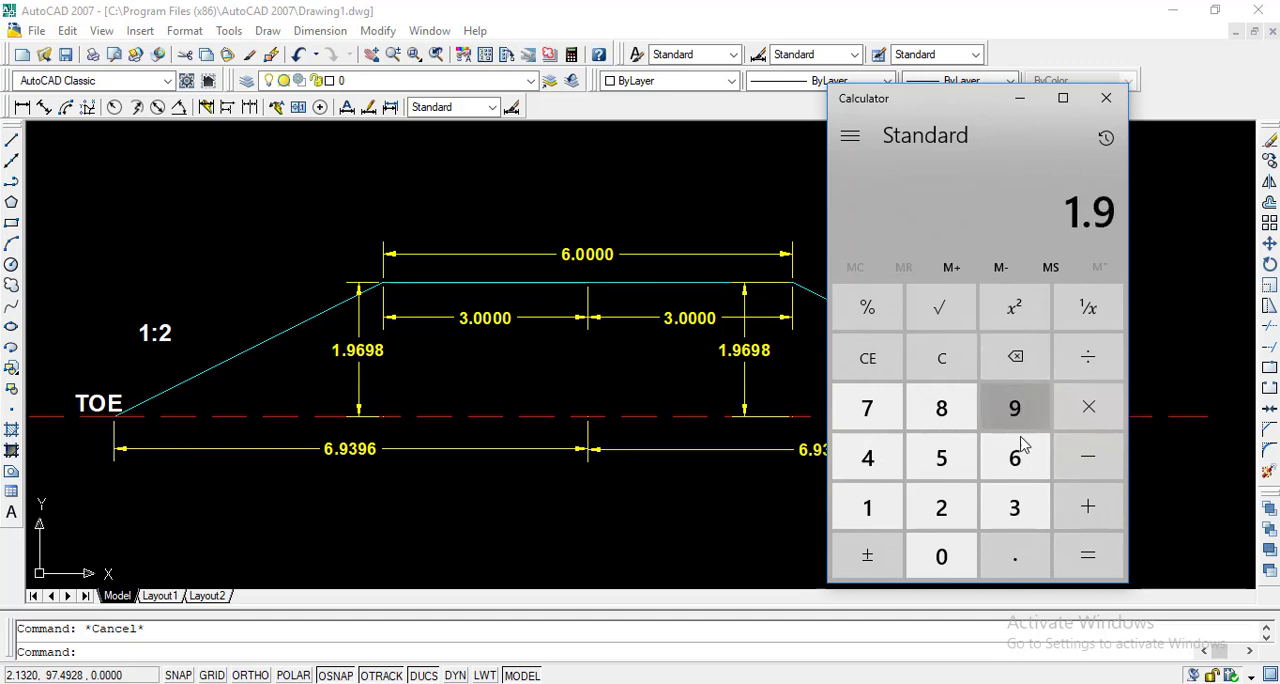
pyautogui.click(1020, 452)
pyautogui.click(1015, 410)
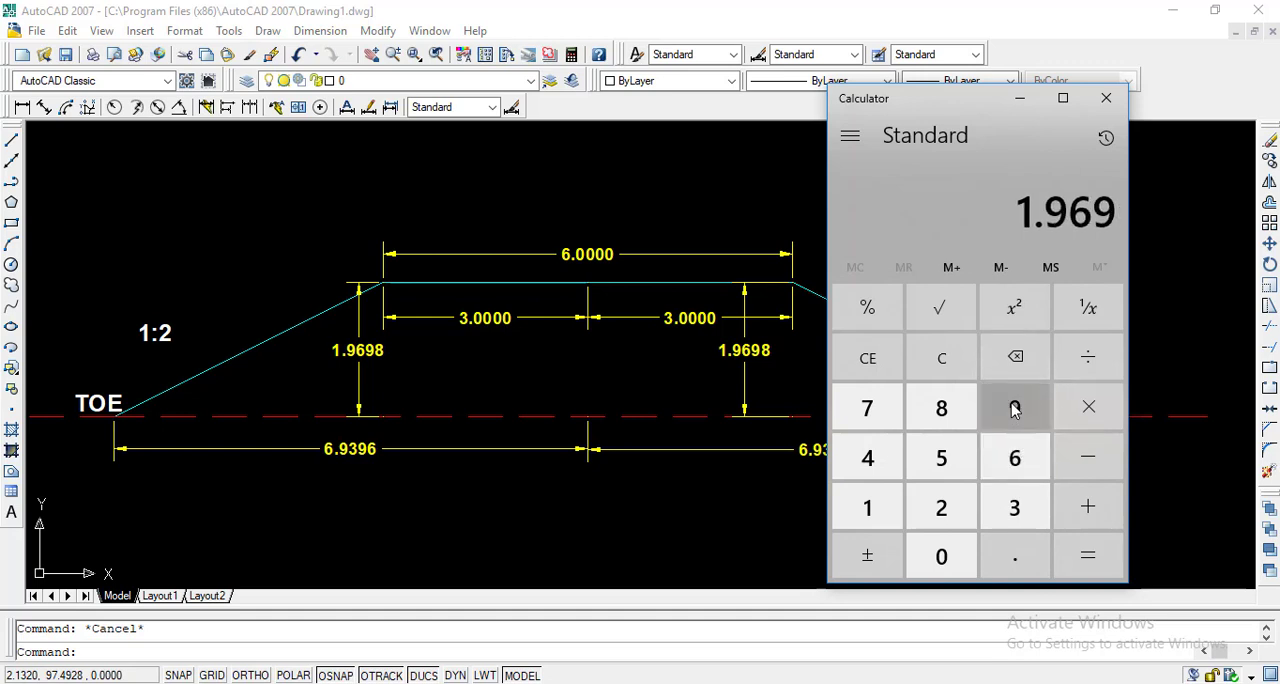
pyautogui.click(951, 413)
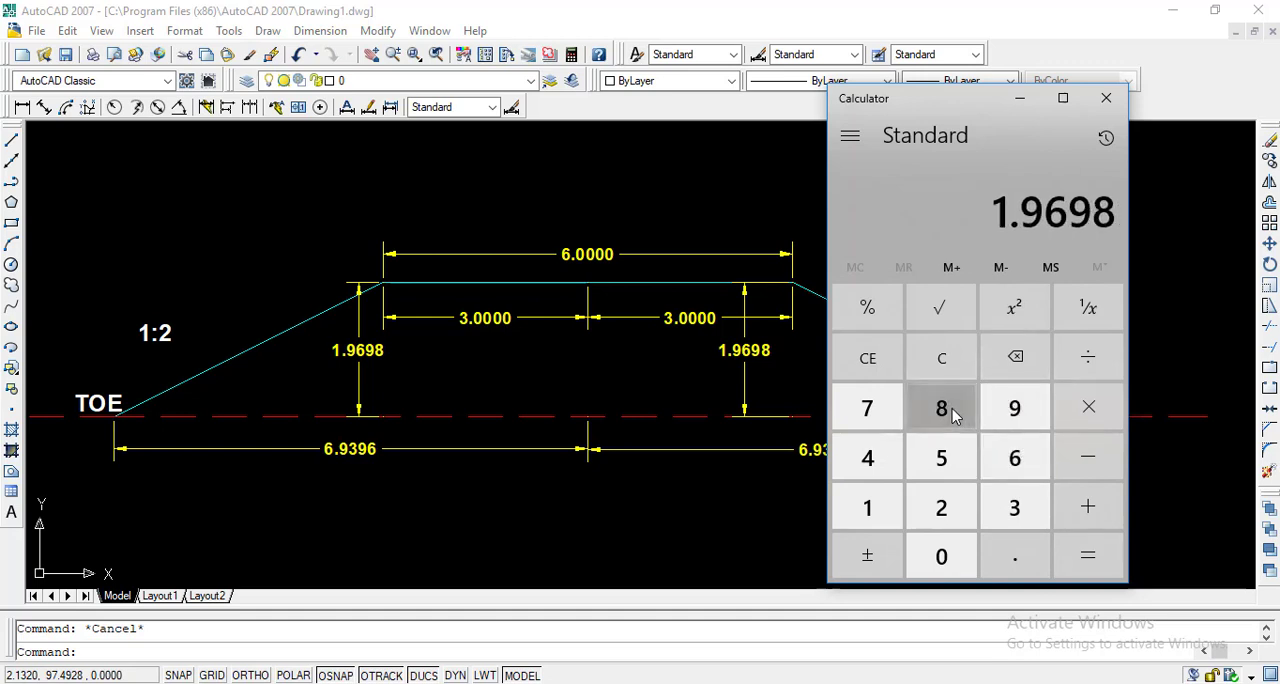
pyautogui.click(1073, 424)
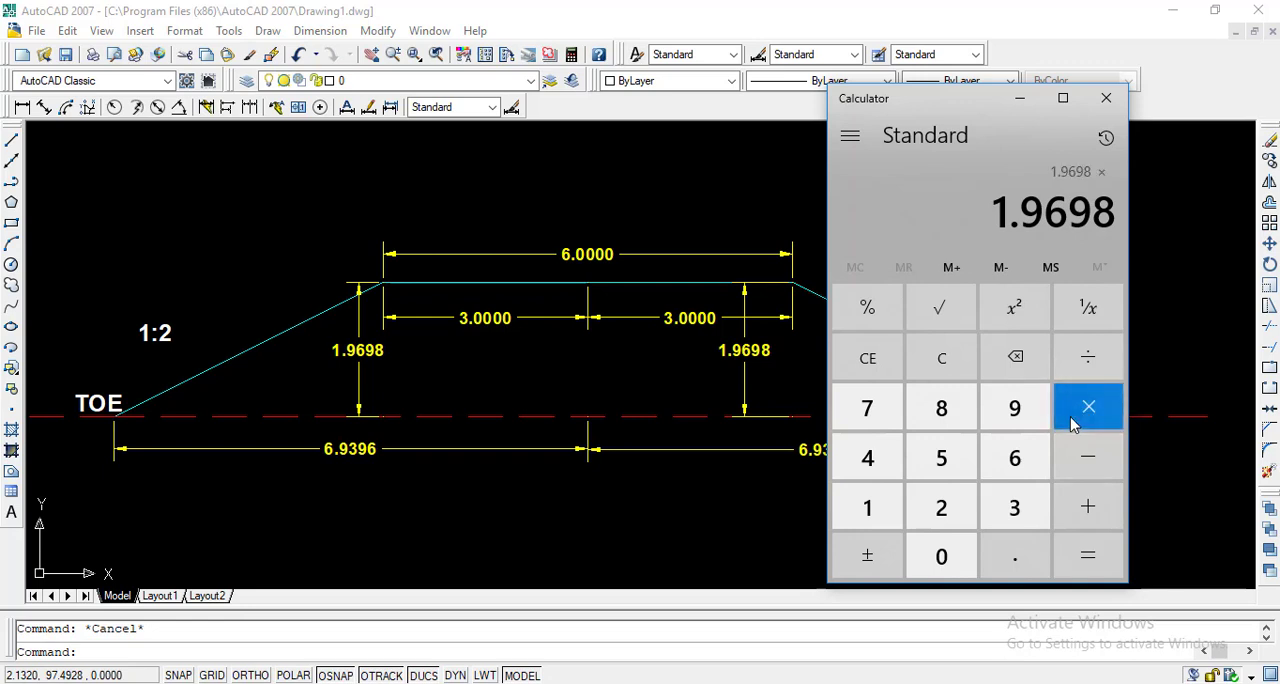
pyautogui.click(958, 512)
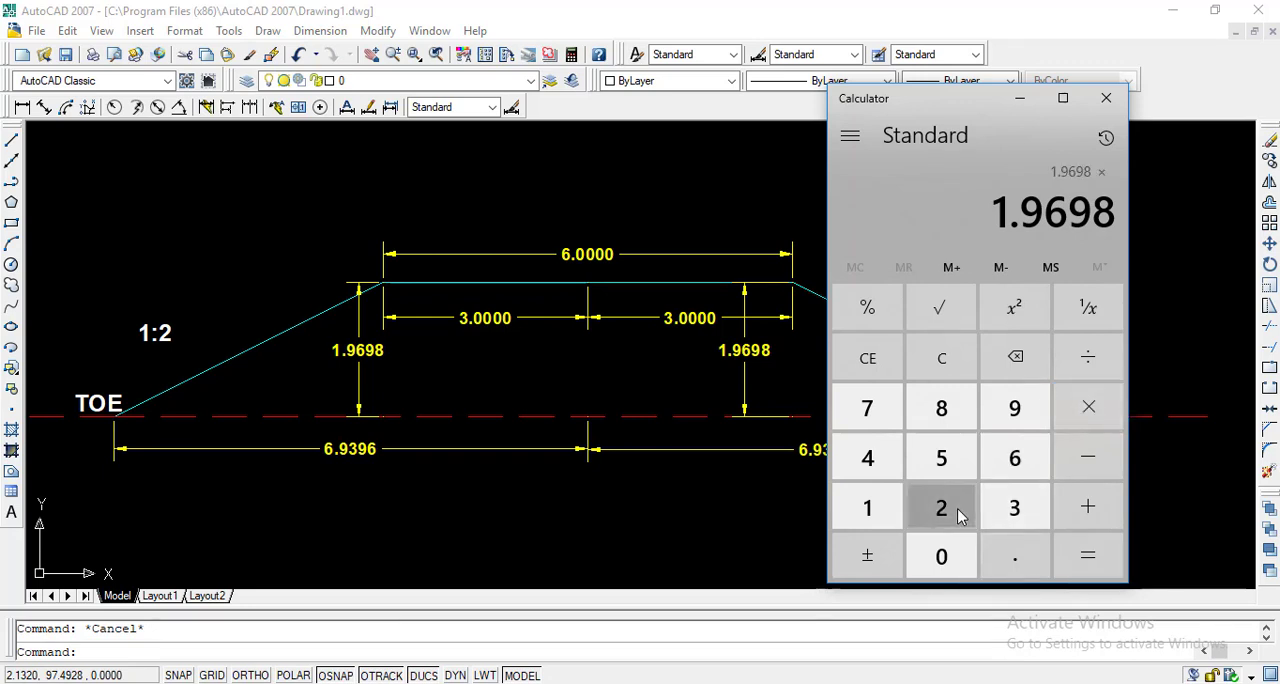
pyautogui.click(1117, 569)
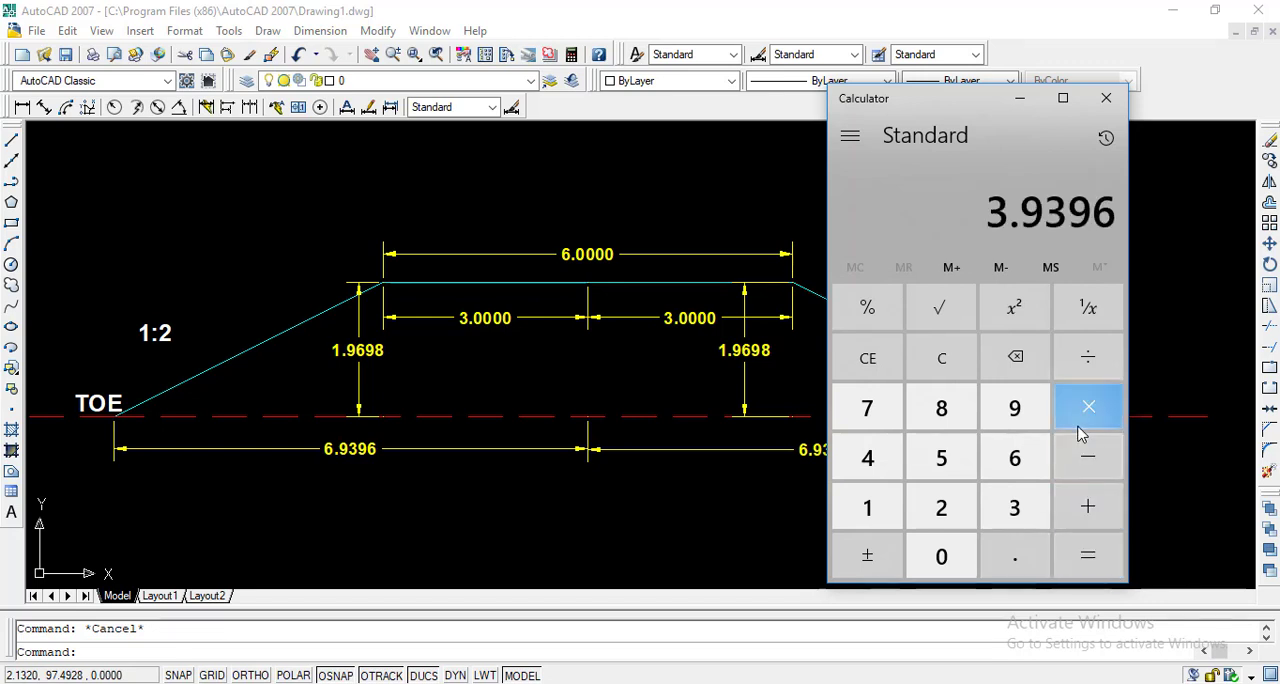
# Step: Add the half road width of 3 to the product in Calculator
pyautogui.click(1088, 511)
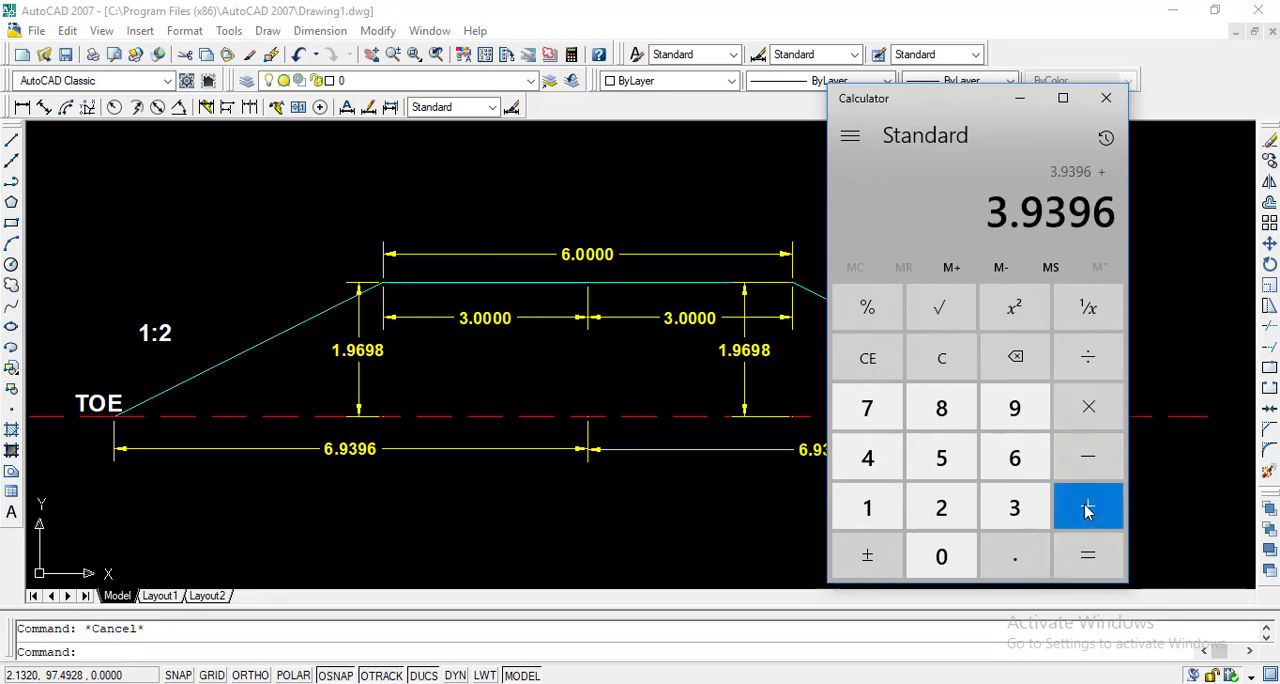
pyautogui.click(1015, 511)
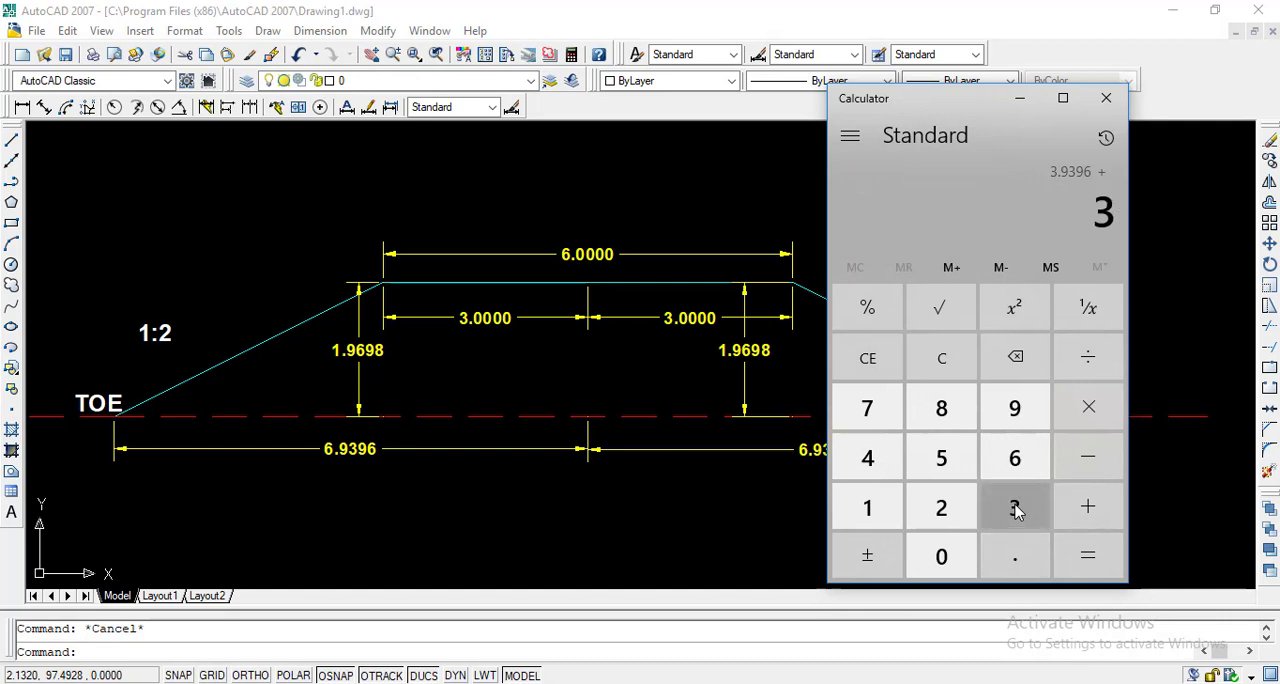
pyautogui.click(1078, 548)
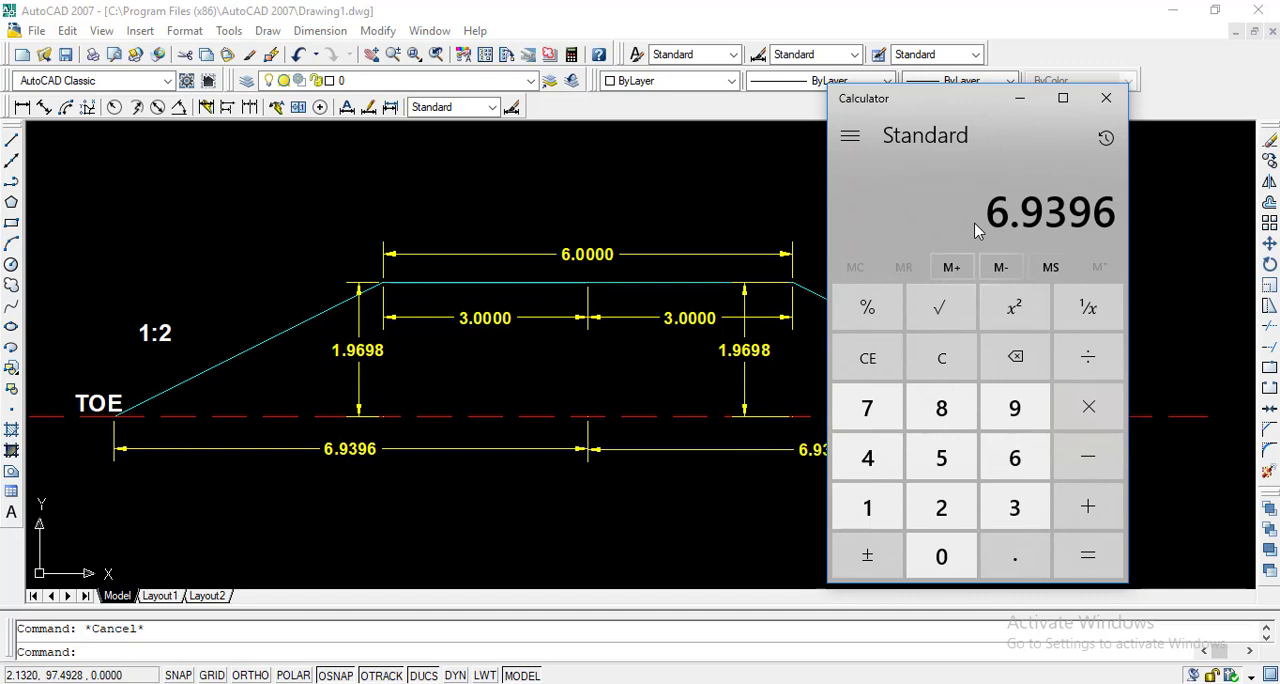
# Step: Compare the toe distance in the AutoCAD section with the Excel sheet's result, and minimize Calculator
pyautogui.click(628, 207)
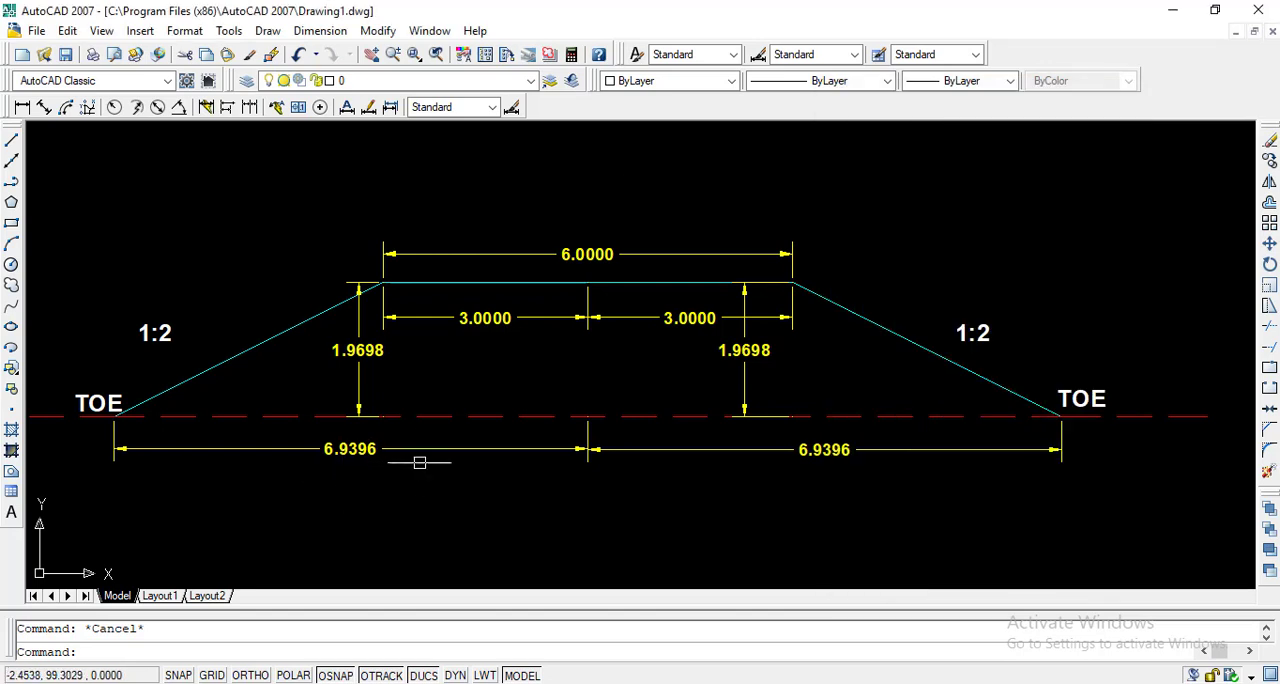
pyautogui.hotkey('alt', 'Tab')
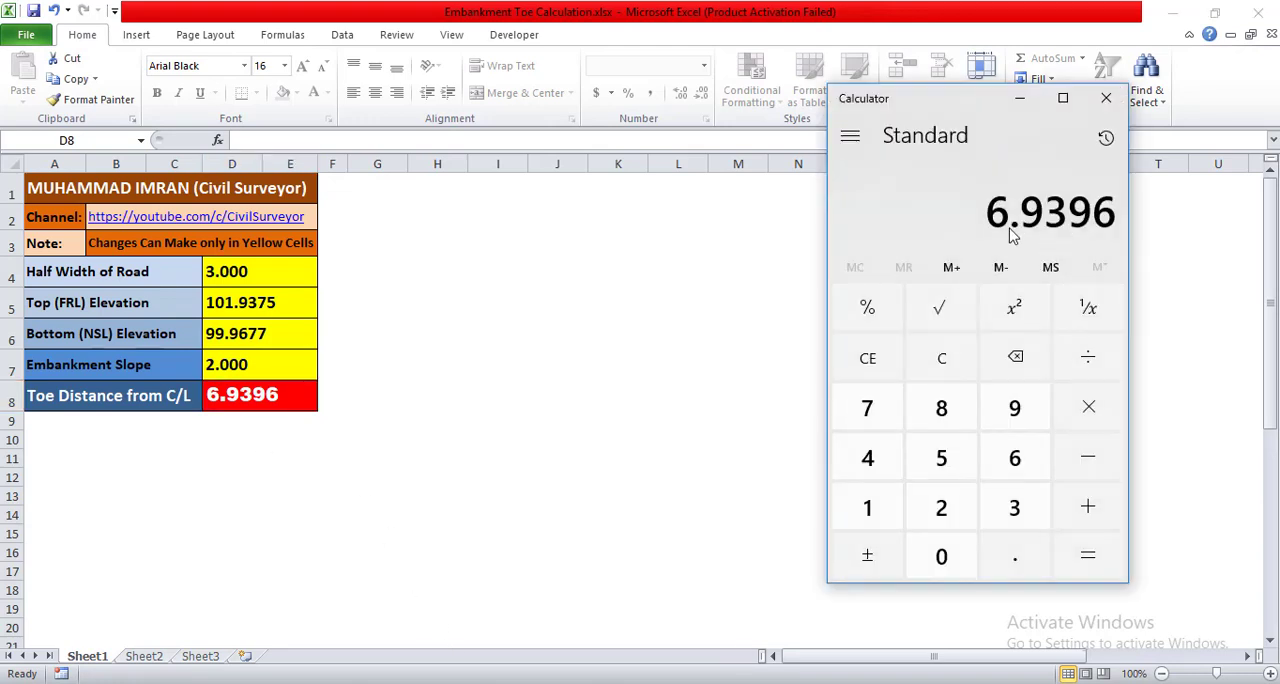
pyautogui.click(1017, 100)
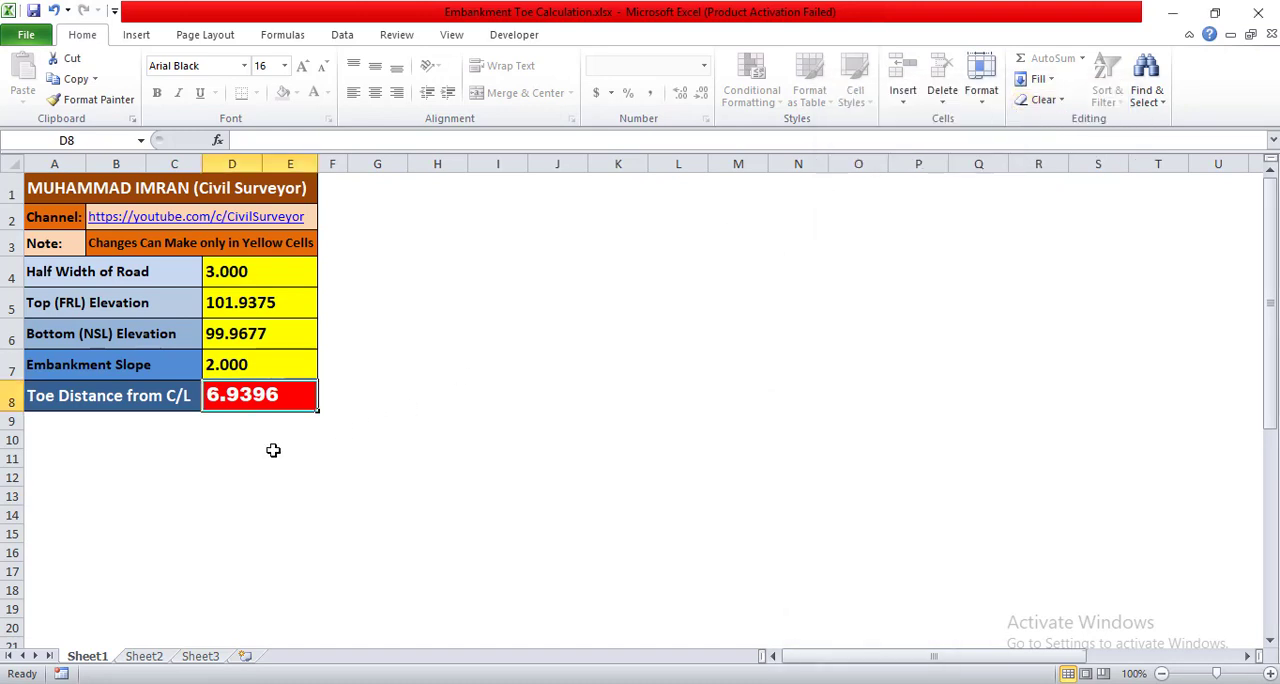